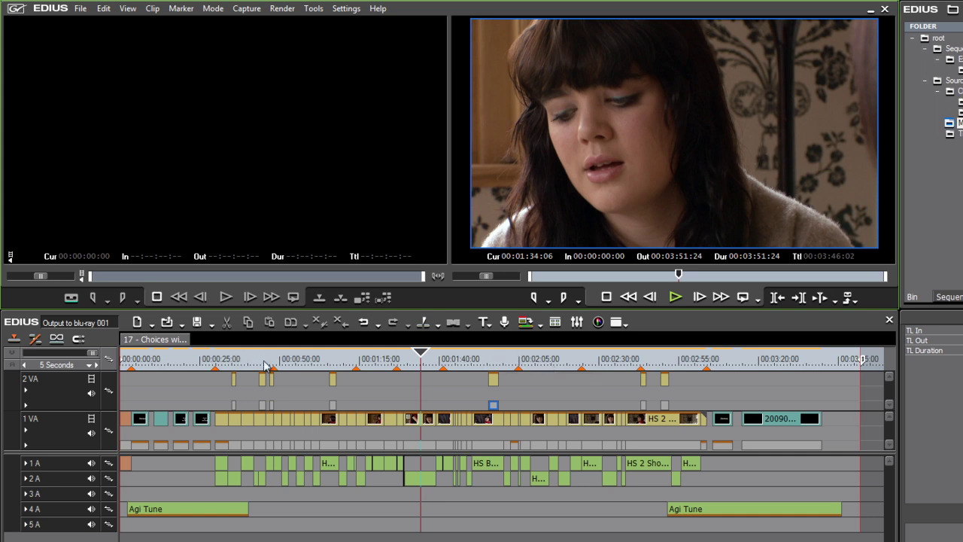
# Step: Open the Burn to disc dialog and set the disc type to Blu-ray after trying DVD
pyautogui.click(298, 359)
pyautogui.click(80, 8)
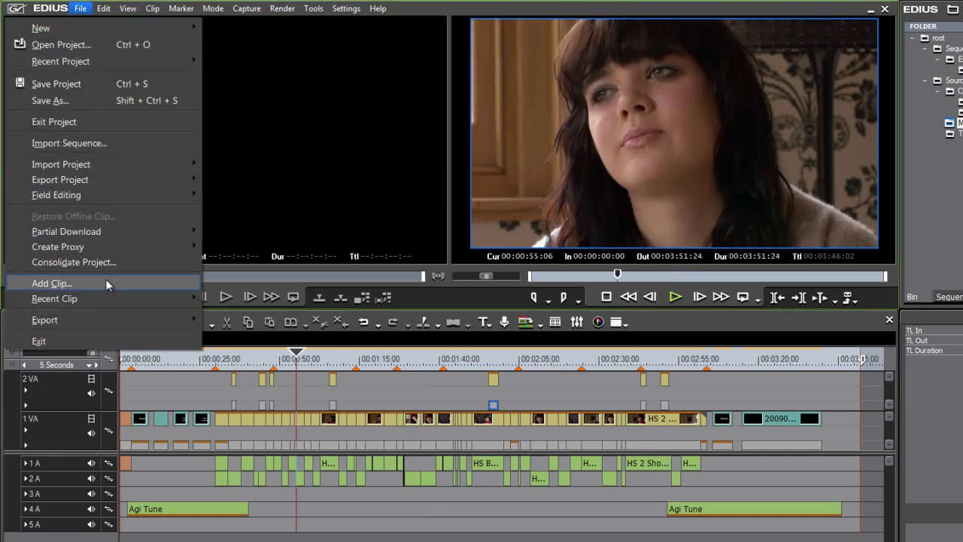
pyautogui.moveTo(124, 324)
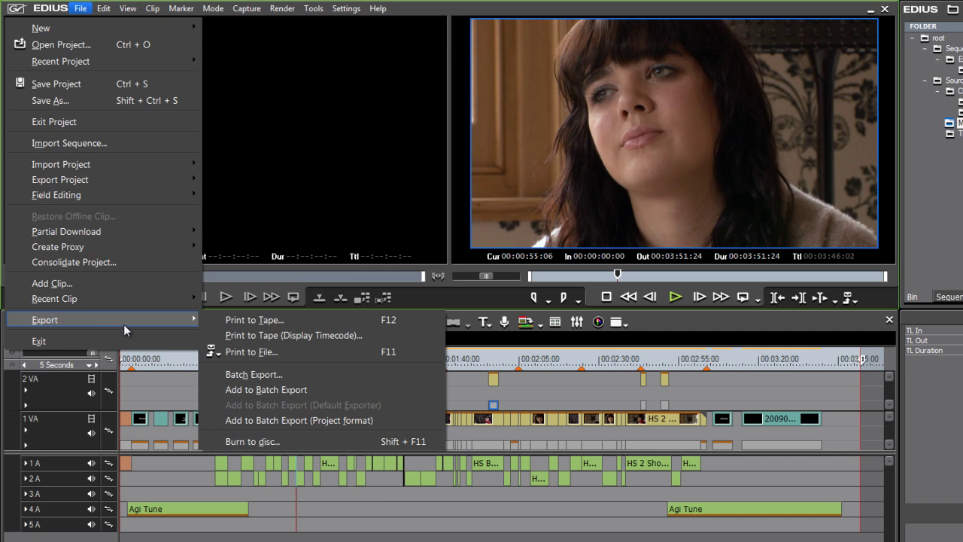
pyautogui.click(300, 443)
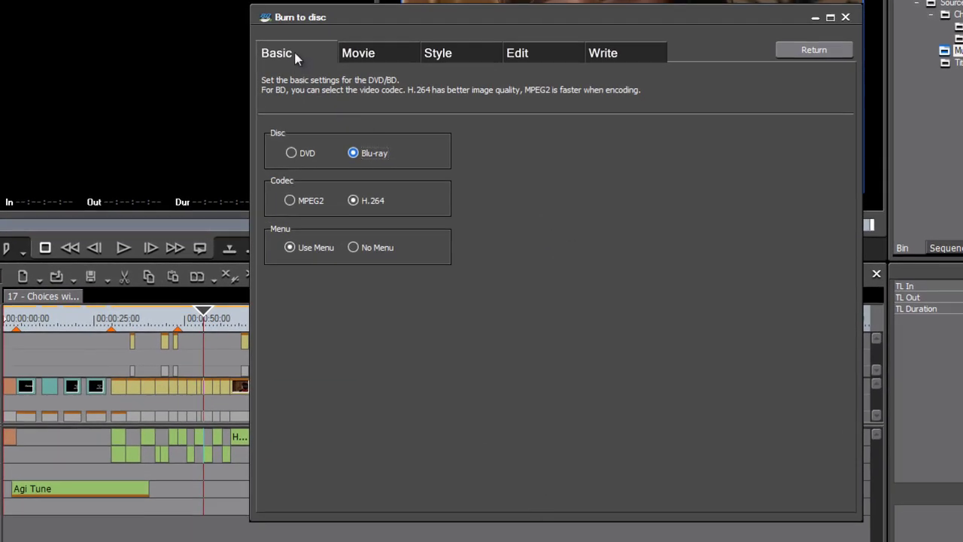
pyautogui.click(290, 153)
pyautogui.click(364, 153)
# Step: Choose No Menu, review the Movie and Write tabs, then switch the Blu-ray back to Use Menu
pyautogui.click(359, 252)
pyautogui.click(382, 56)
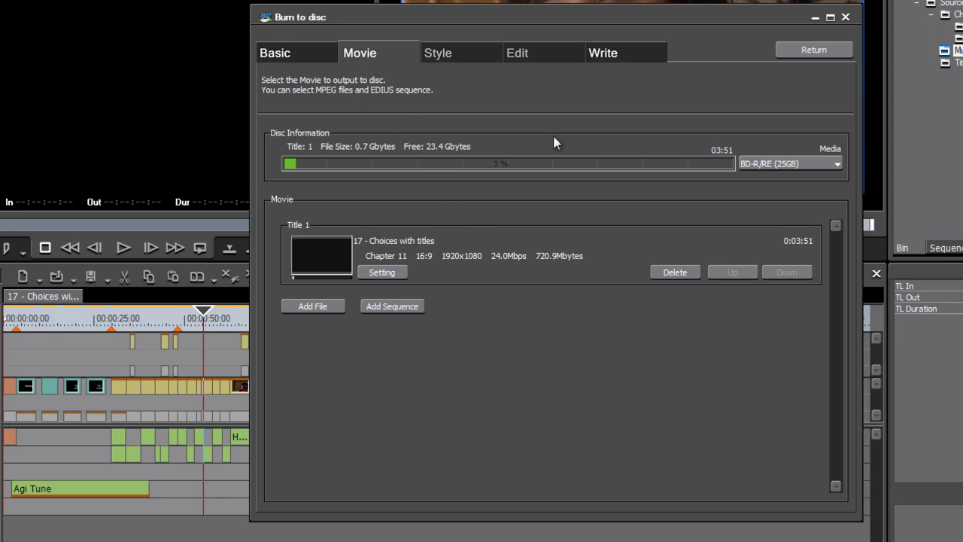
pyautogui.click(606, 53)
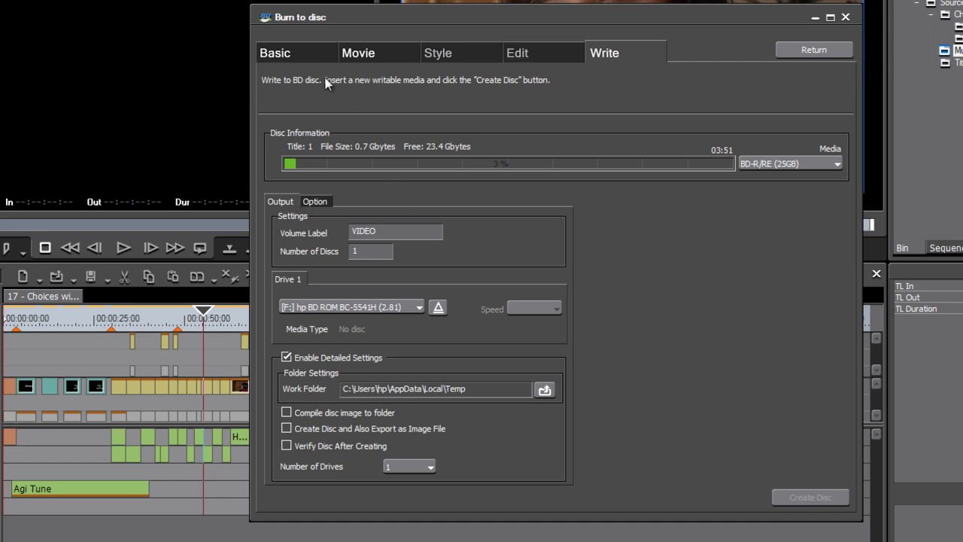
pyautogui.click(305, 60)
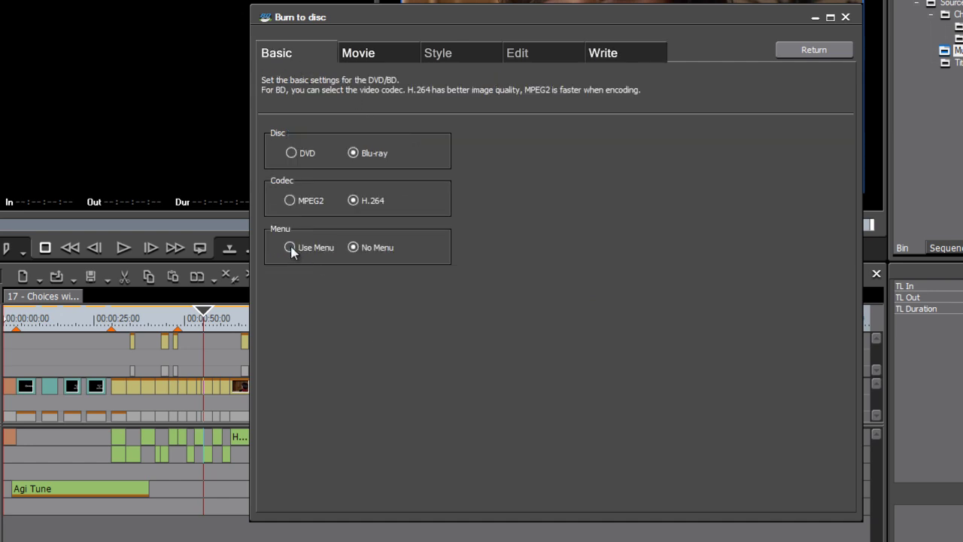
pyautogui.click(289, 247)
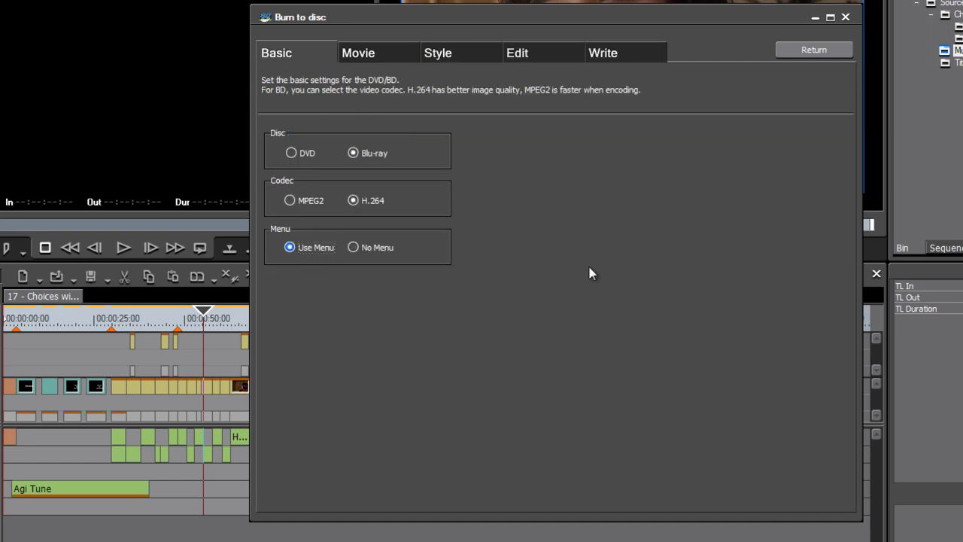
# Step: Review the Movie tab's disc space and keep BD-R/RE (25GB) as the media
pyautogui.click(361, 51)
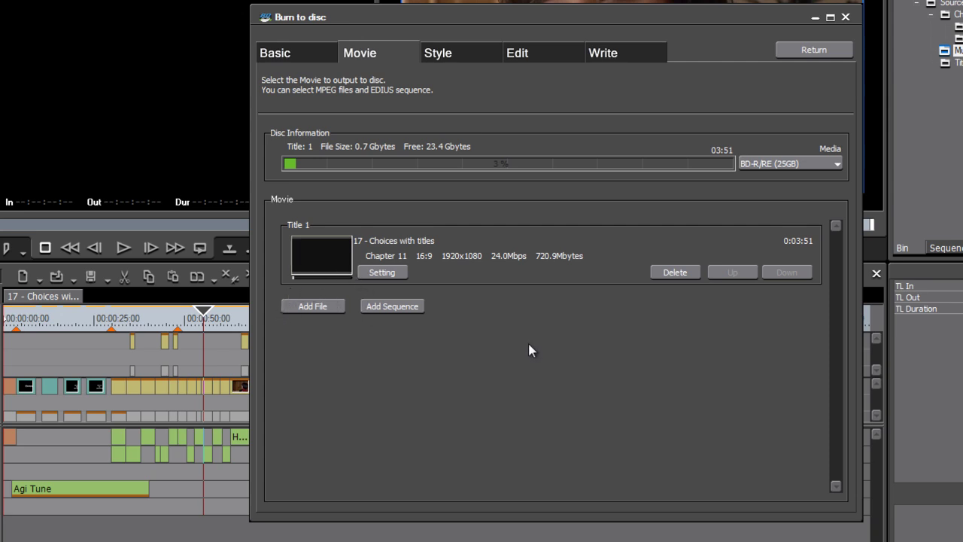
pyautogui.click(818, 166)
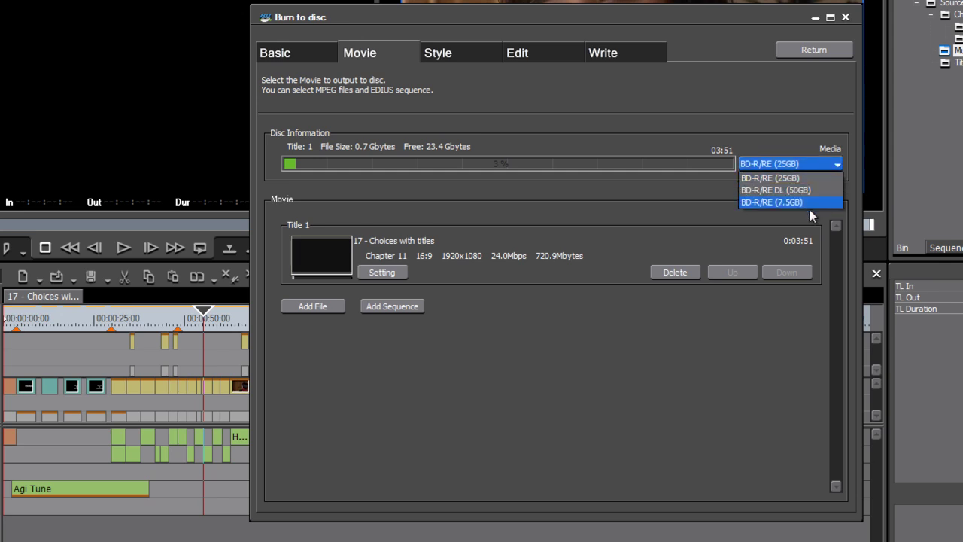
pyautogui.click(674, 201)
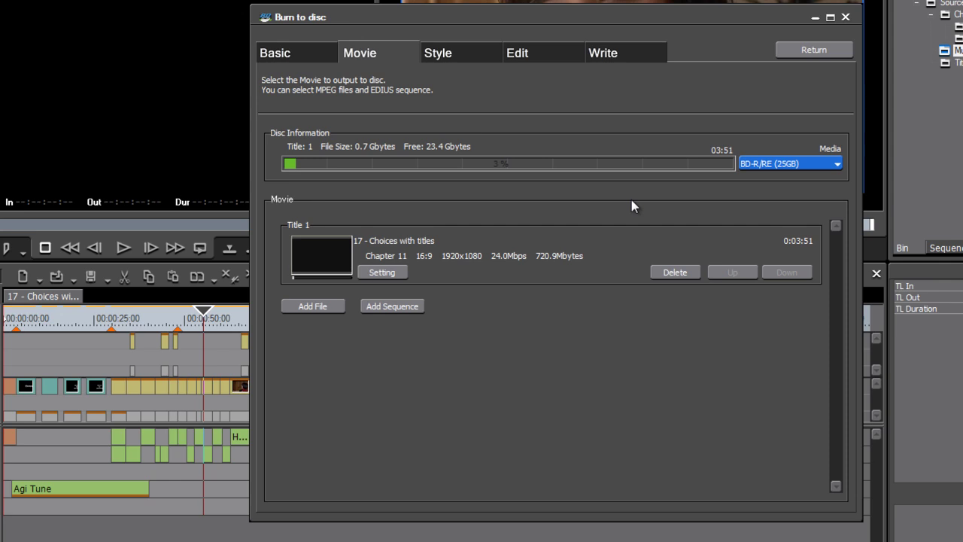
# Step: On the Style tab, preview the Business 04, Travel 04, Summer 01 and Autumn 01 menu designs
pyautogui.click(444, 61)
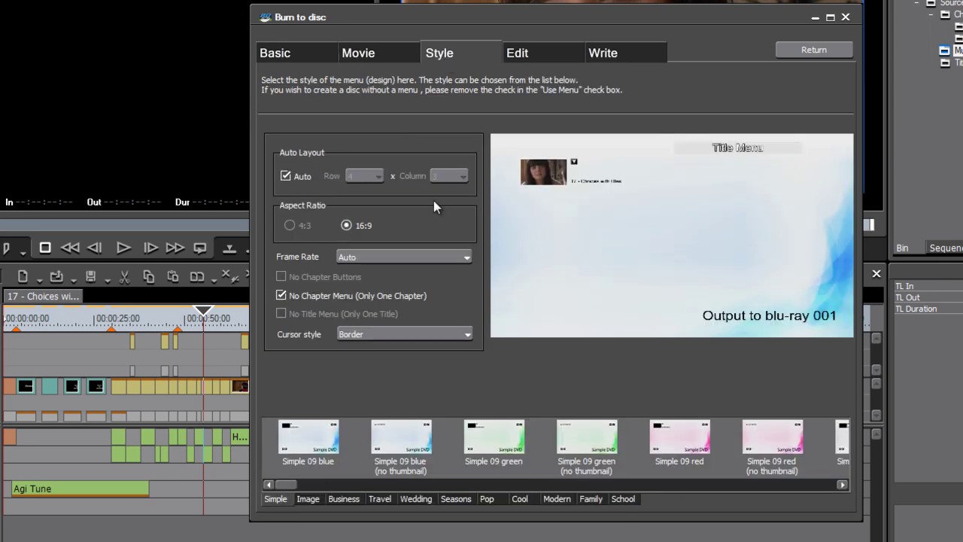
pyautogui.click(308, 499)
pyautogui.click(343, 499)
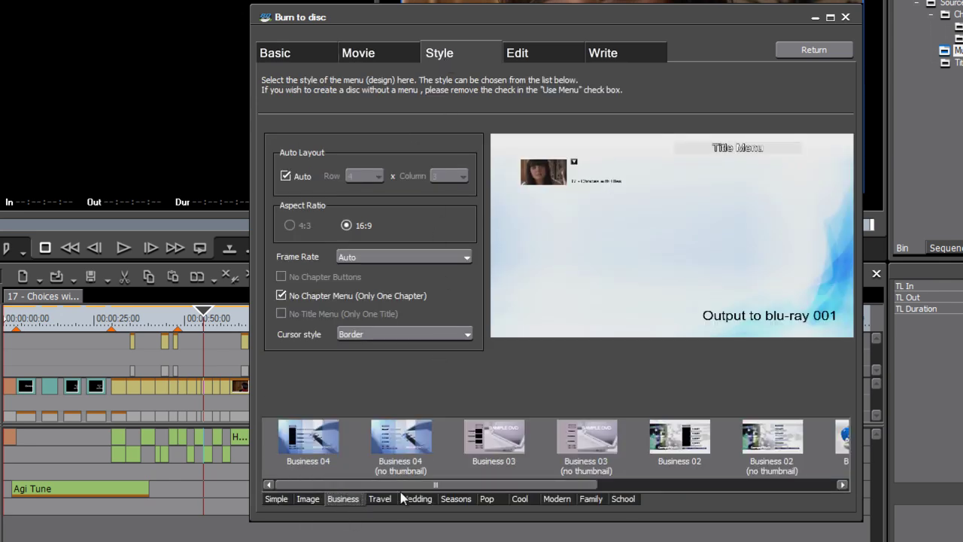
pyautogui.click(402, 440)
pyautogui.click(380, 498)
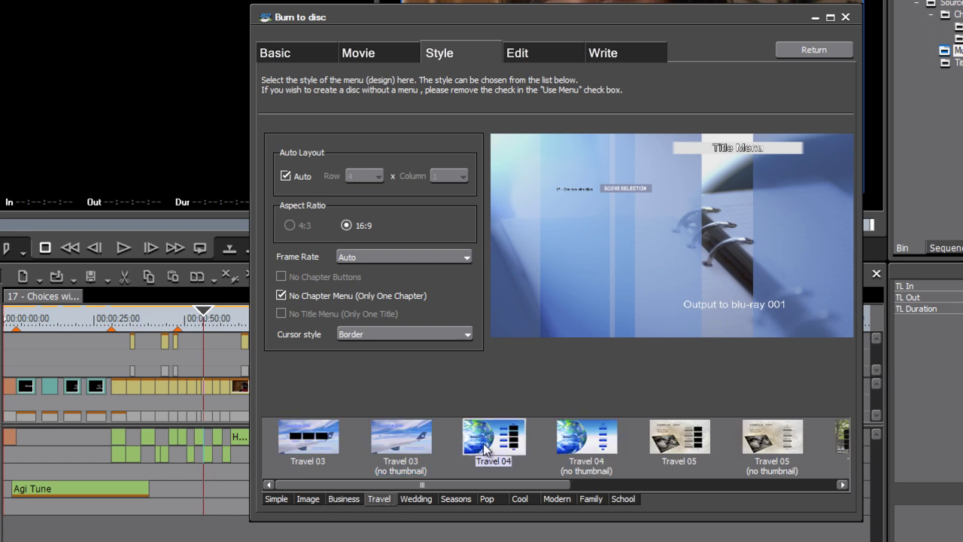
pyautogui.click(455, 498)
pyautogui.click(590, 441)
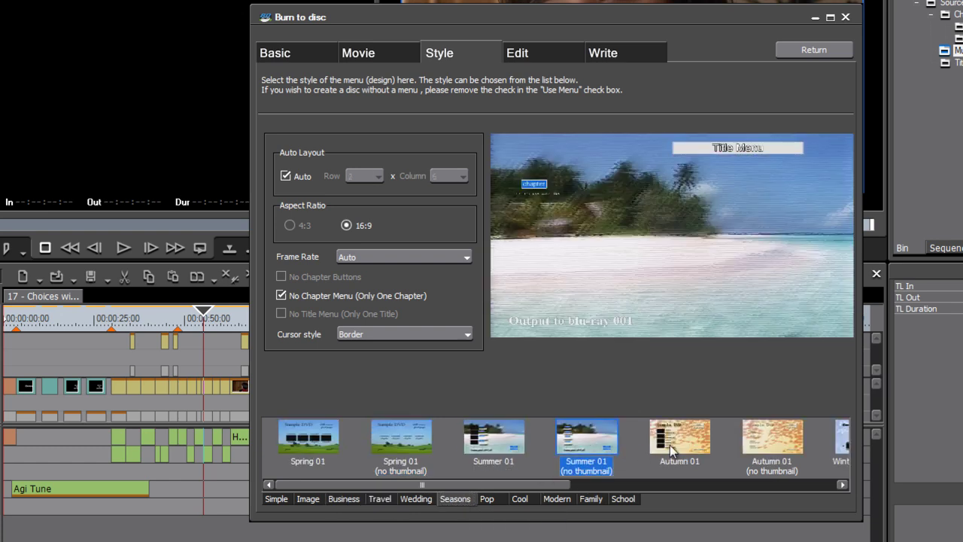
pyautogui.click(671, 450)
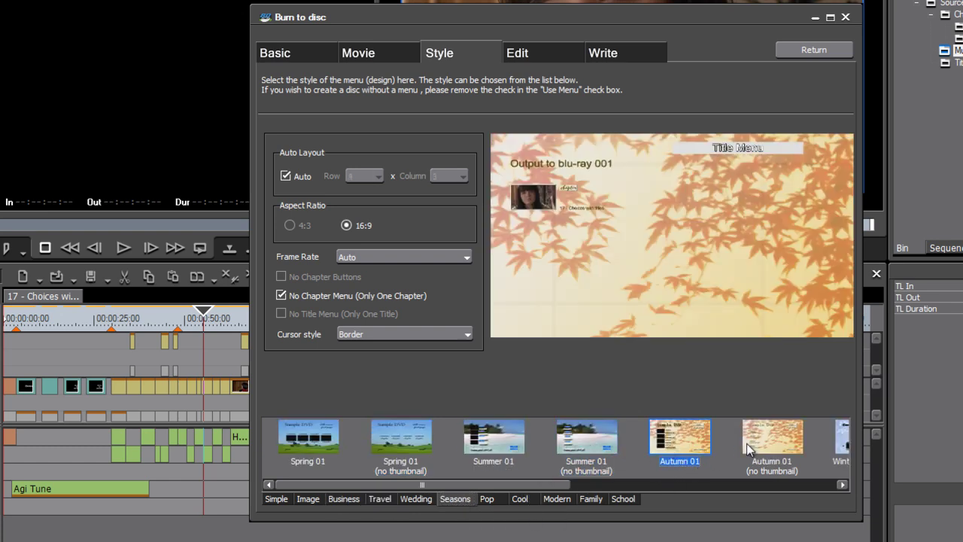
# Step: Preview the Cool 01, Family 03 and School 05 designs, then return to the Travel designs
pyautogui.click(519, 498)
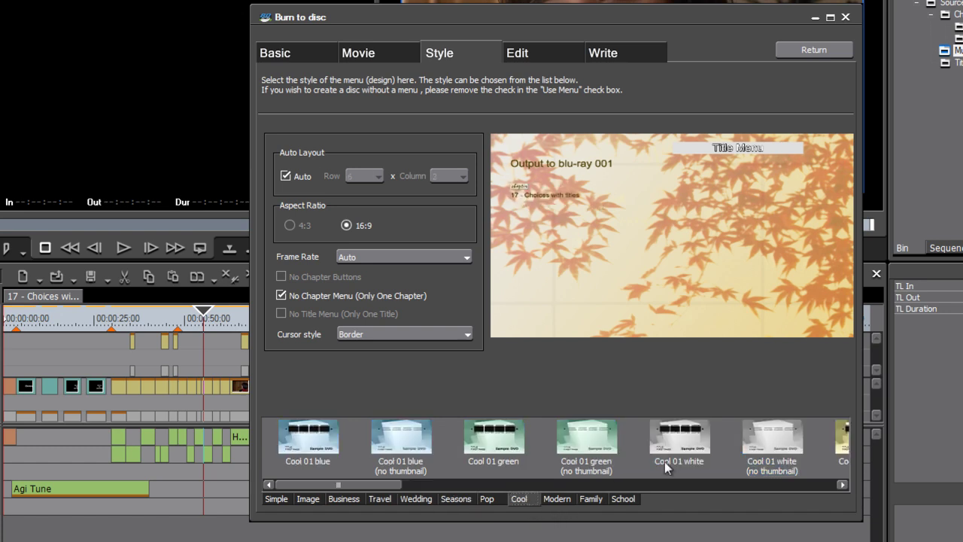
pyautogui.click(765, 433)
pyautogui.click(591, 499)
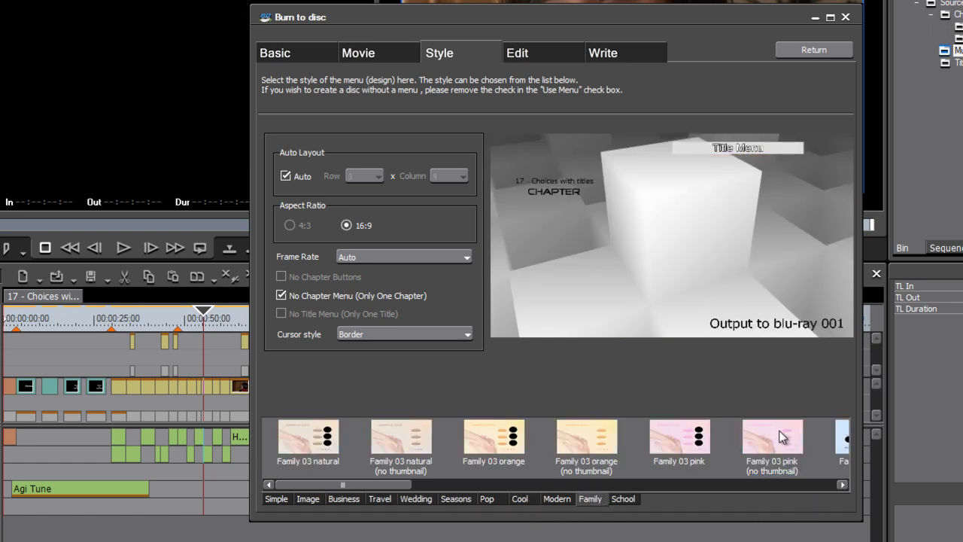
pyautogui.click(782, 436)
pyautogui.click(625, 500)
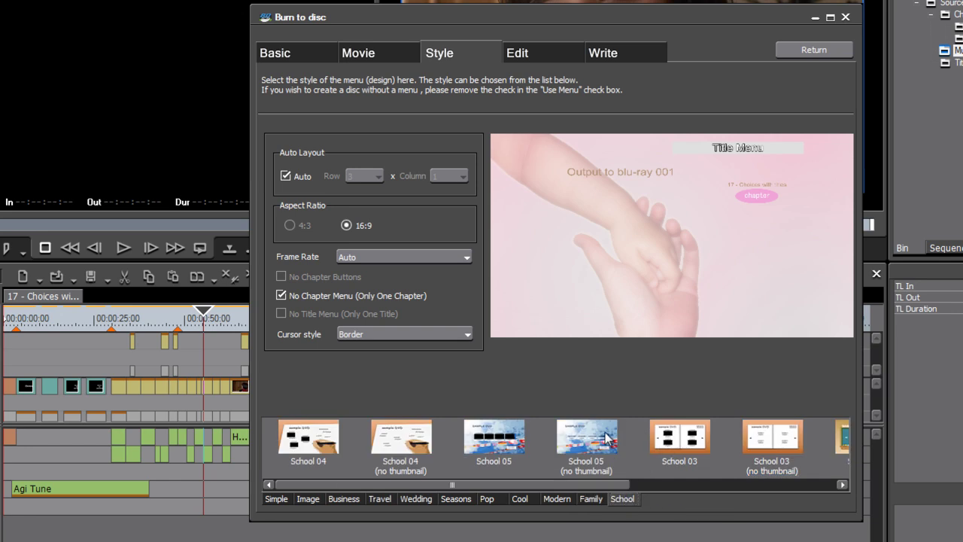
pyautogui.click(581, 434)
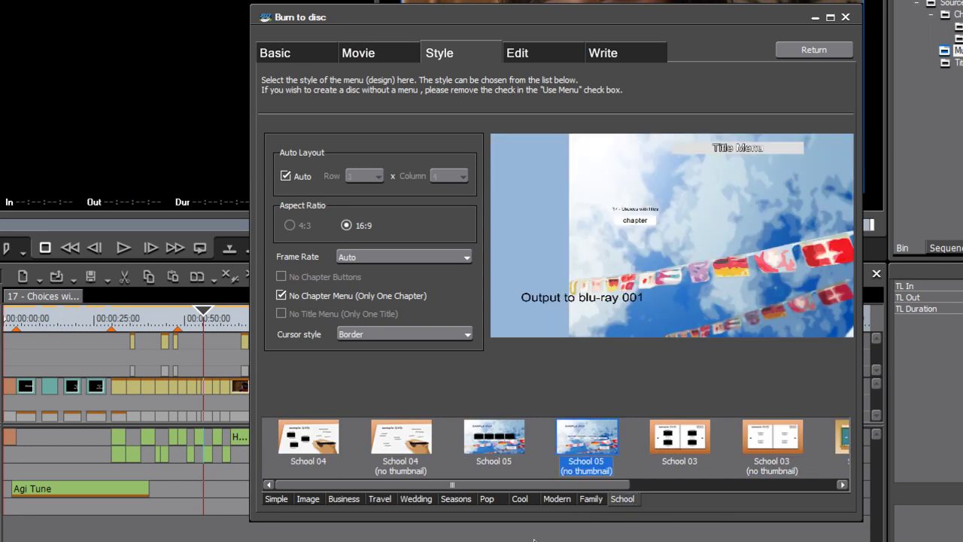
pyautogui.click(378, 500)
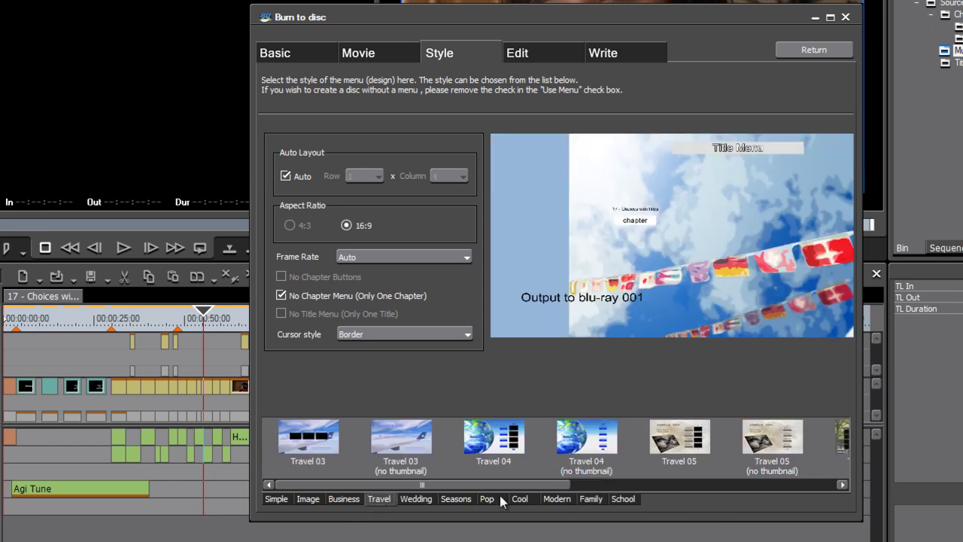
pyautogui.moveTo(503, 484); pyautogui.dragTo(733, 493)
# Step: Apply the Travel 07 clouds menu with Auto frame rate and a chapter menu enabled
pyautogui.click(588, 443)
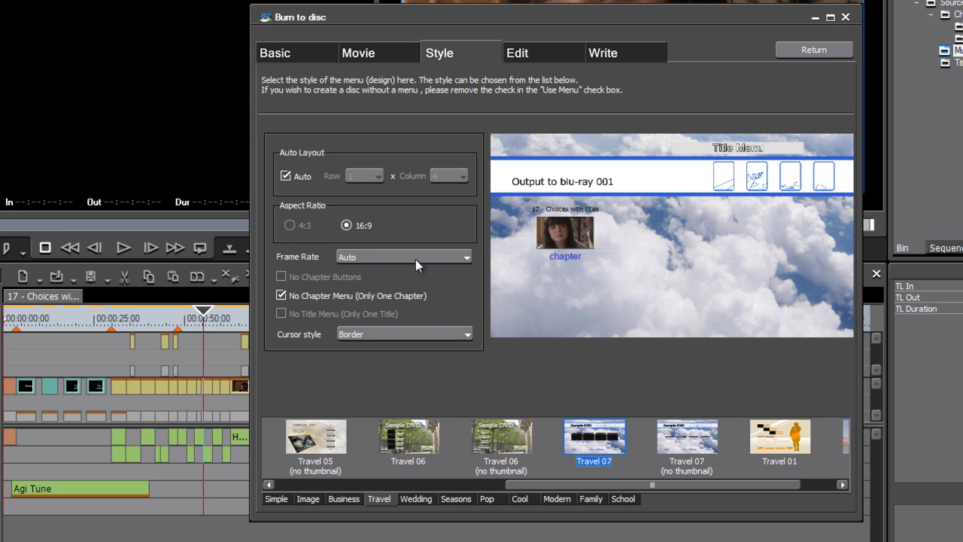
pyautogui.click(389, 258)
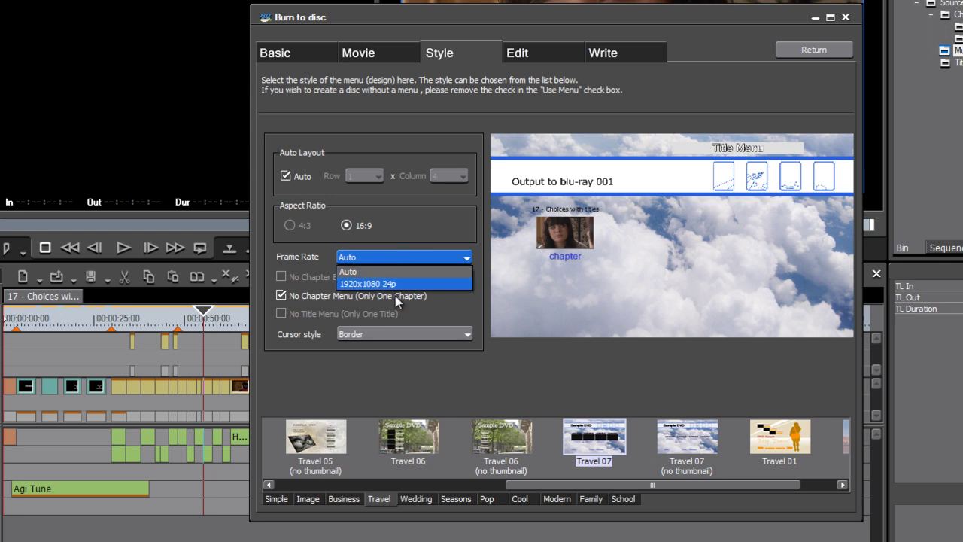
pyautogui.click(332, 382)
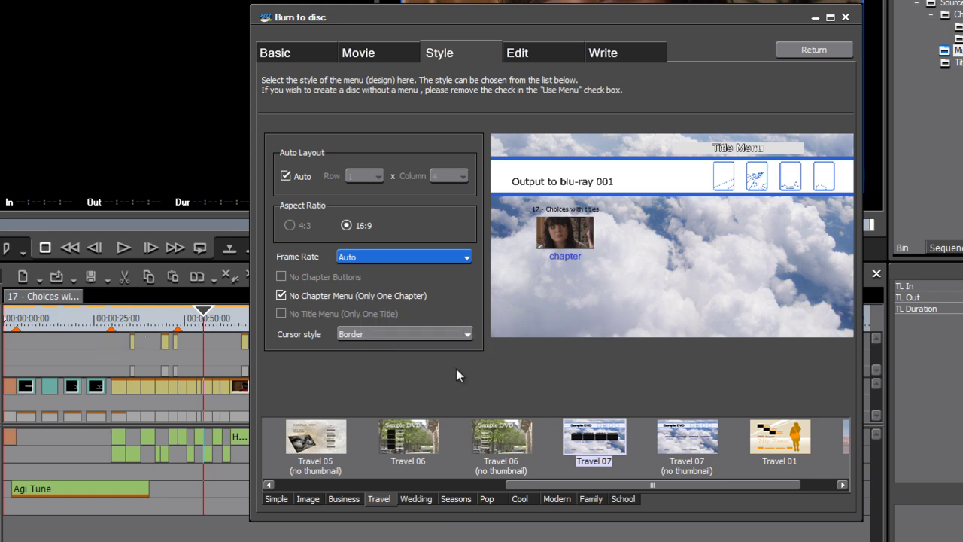
pyautogui.click(282, 296)
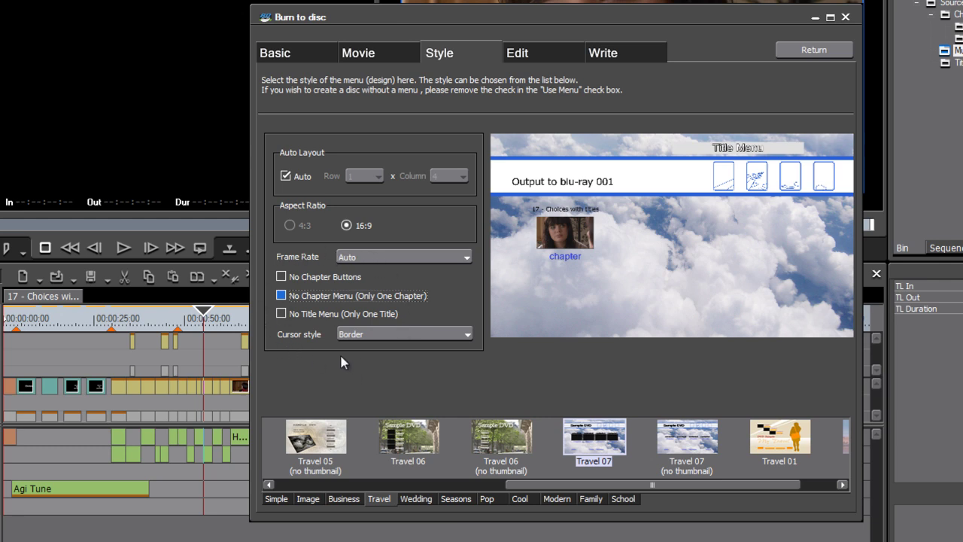
pyautogui.click(385, 331)
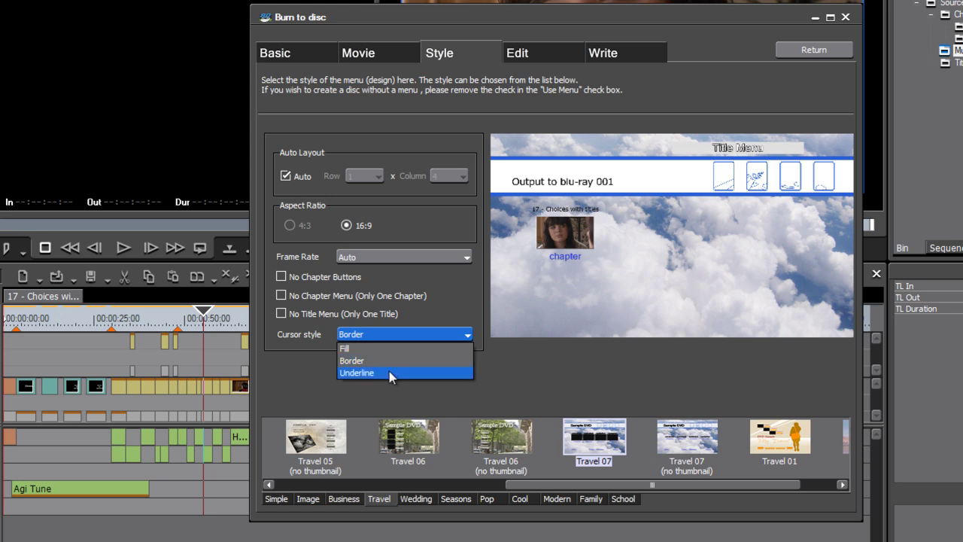
# Step: On the Edit tab, select the title menu's chapter button, labels, page title and cloud background
pyautogui.click(302, 380)
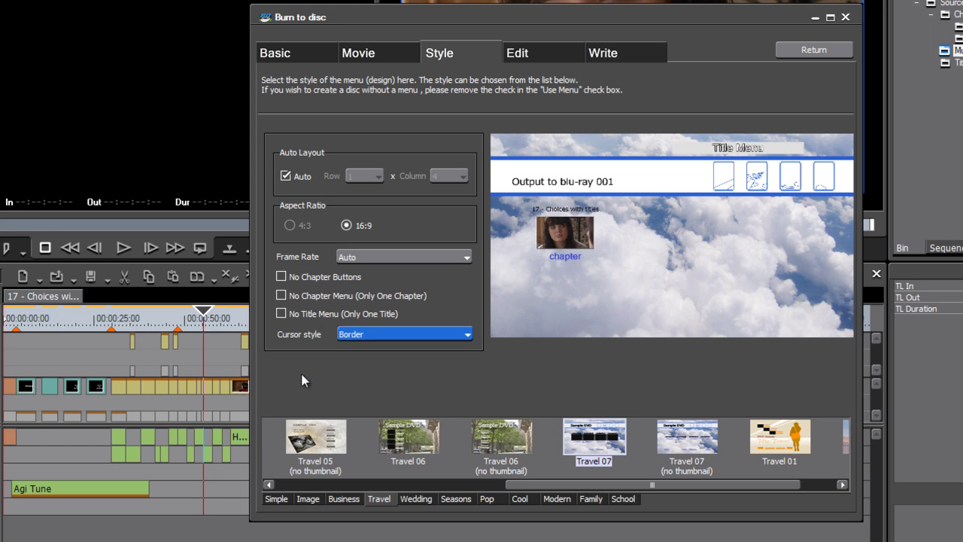
pyautogui.click(532, 49)
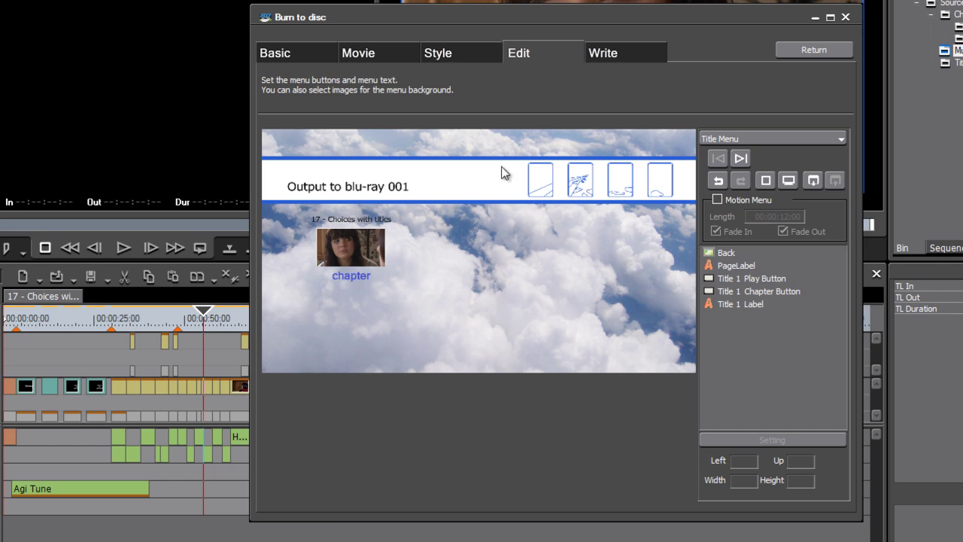
pyautogui.click(380, 251)
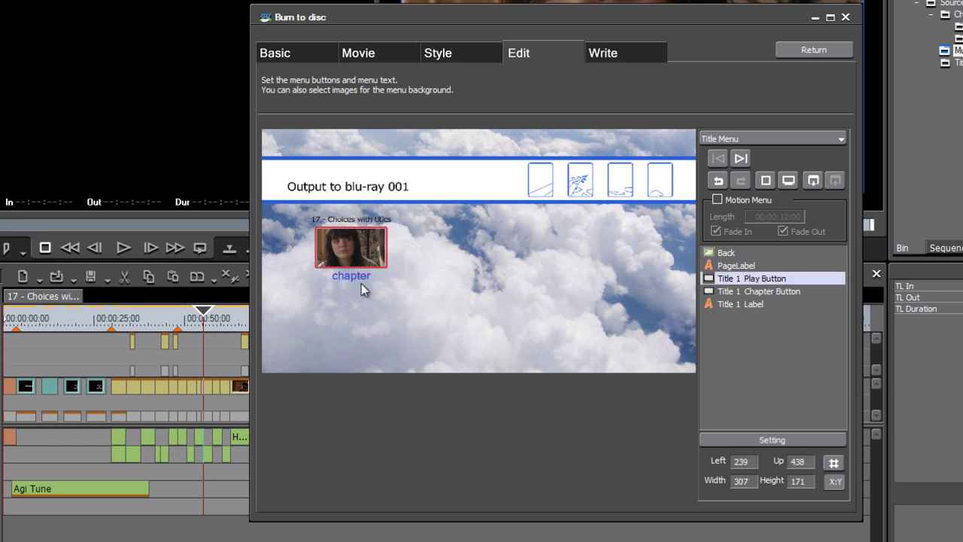
pyautogui.click(351, 277)
pyautogui.click(352, 219)
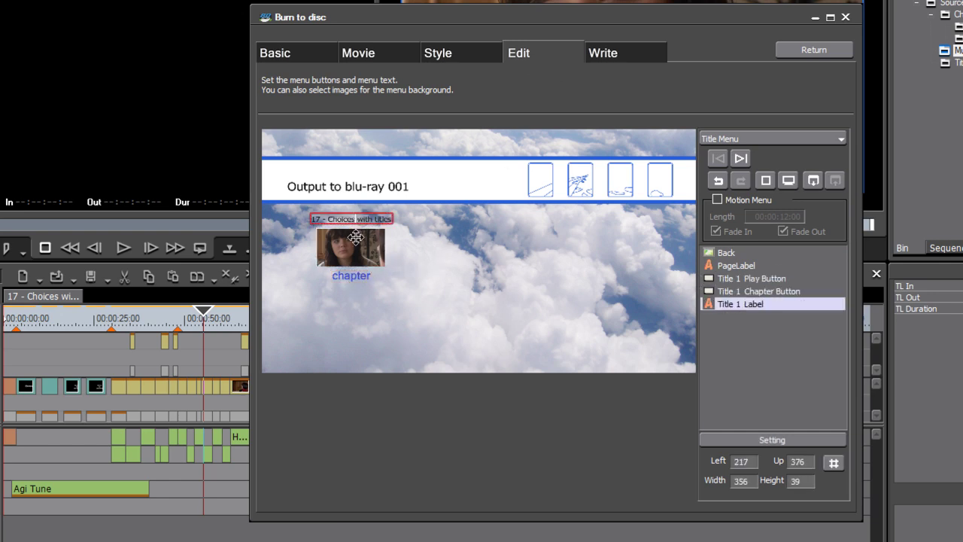
pyautogui.click(339, 185)
pyautogui.click(451, 214)
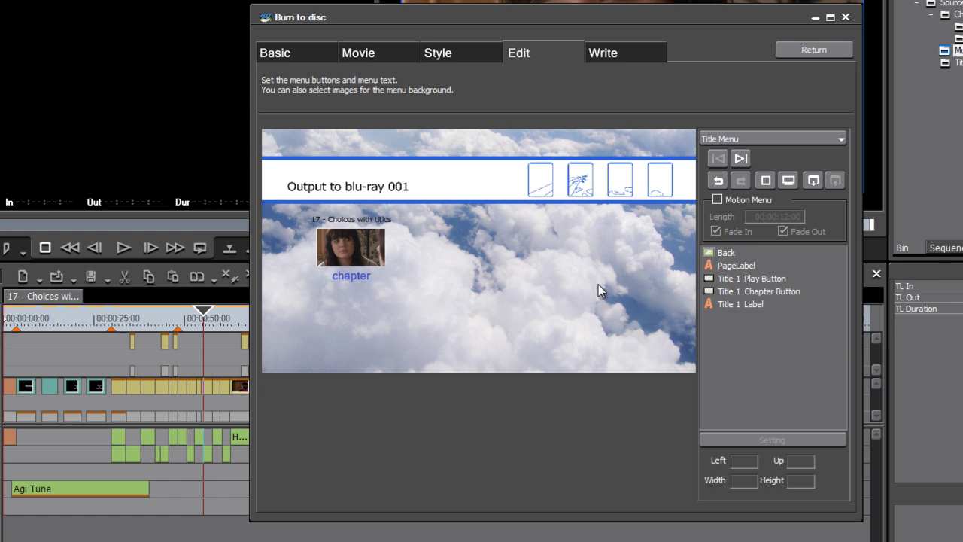
pyautogui.click(723, 252)
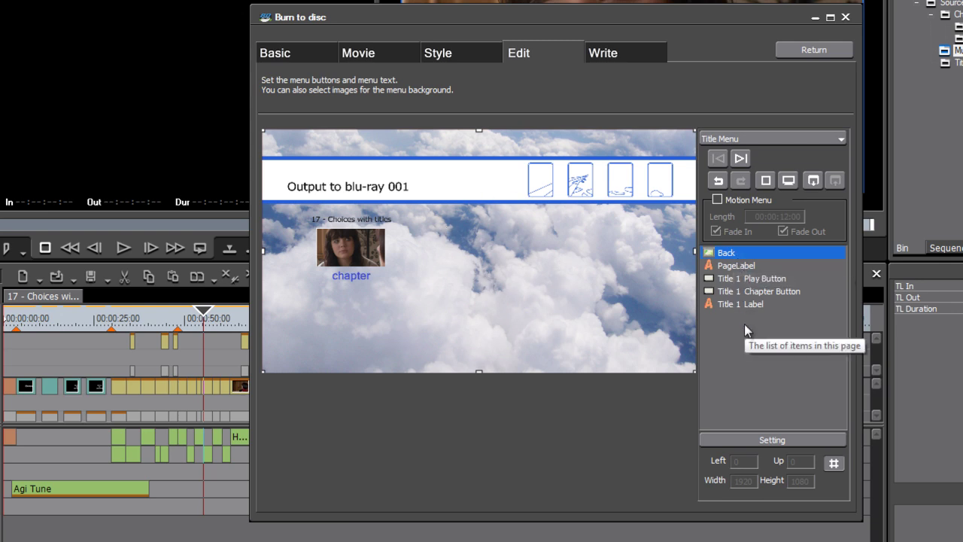
pyautogui.click(750, 441)
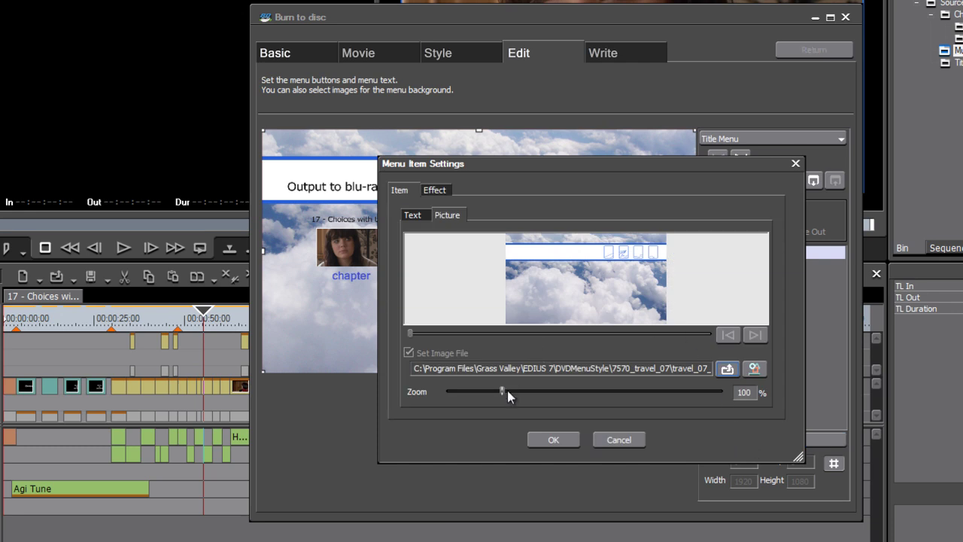
pyautogui.moveTo(482, 387)
pyautogui.mouseDown()
pyautogui.moveTo(591, 391)
pyautogui.moveTo(551, 391)
pyautogui.moveTo(587, 405)
pyautogui.moveTo(487, 398)
pyautogui.mouseUp()
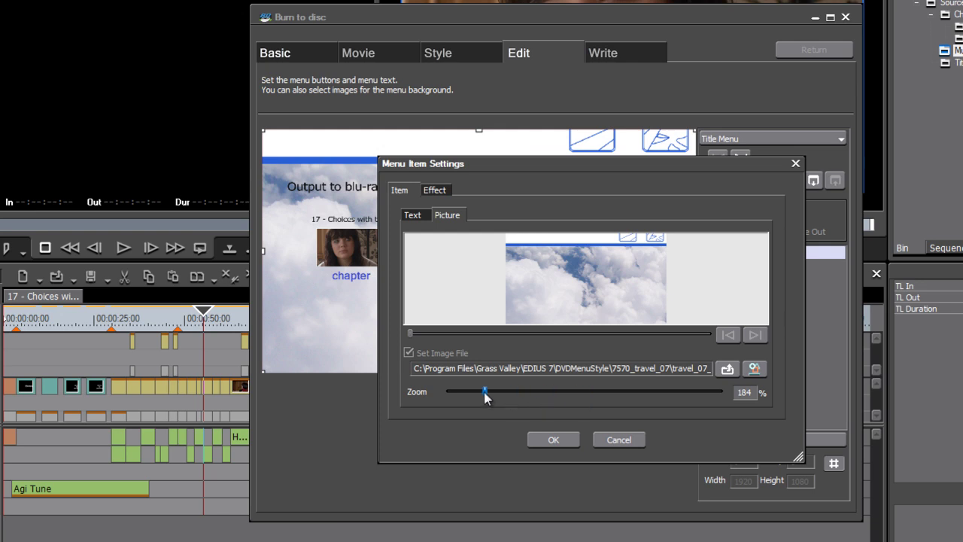
pyautogui.click(434, 191)
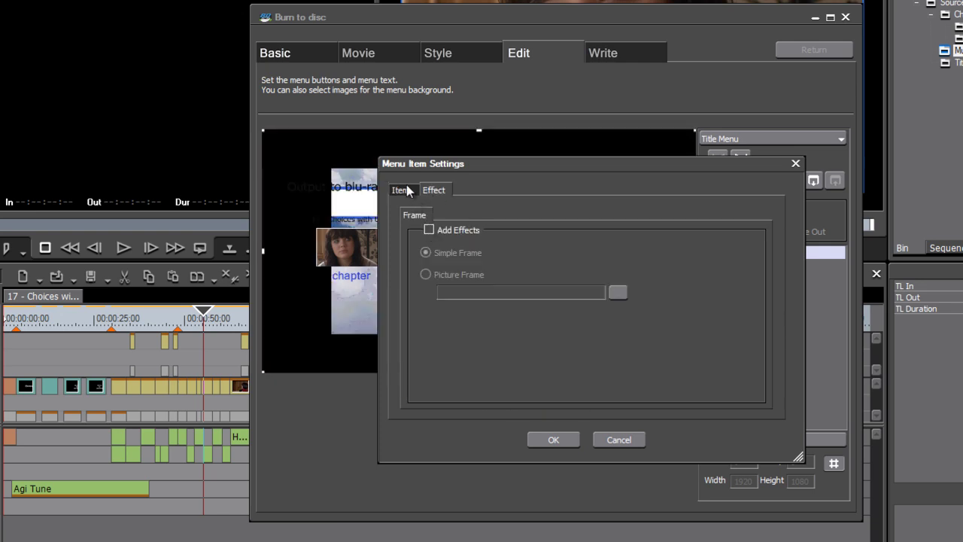
pyautogui.click(406, 189)
pyautogui.click(413, 213)
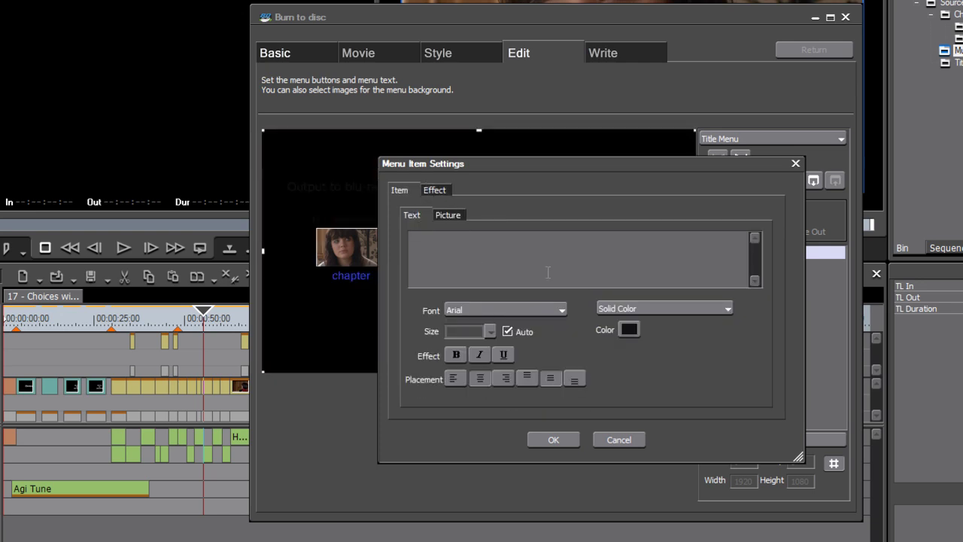
pyautogui.click(618, 440)
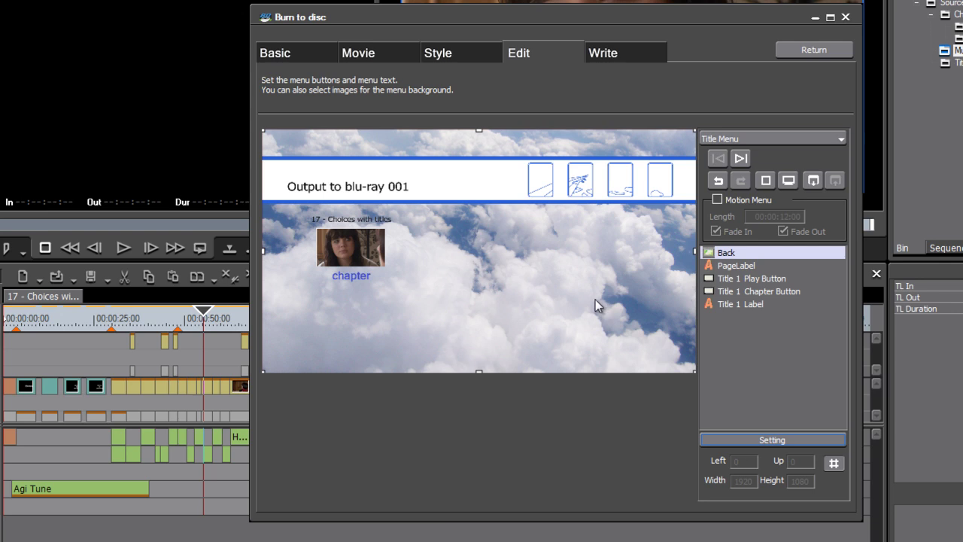
pyautogui.click(820, 140)
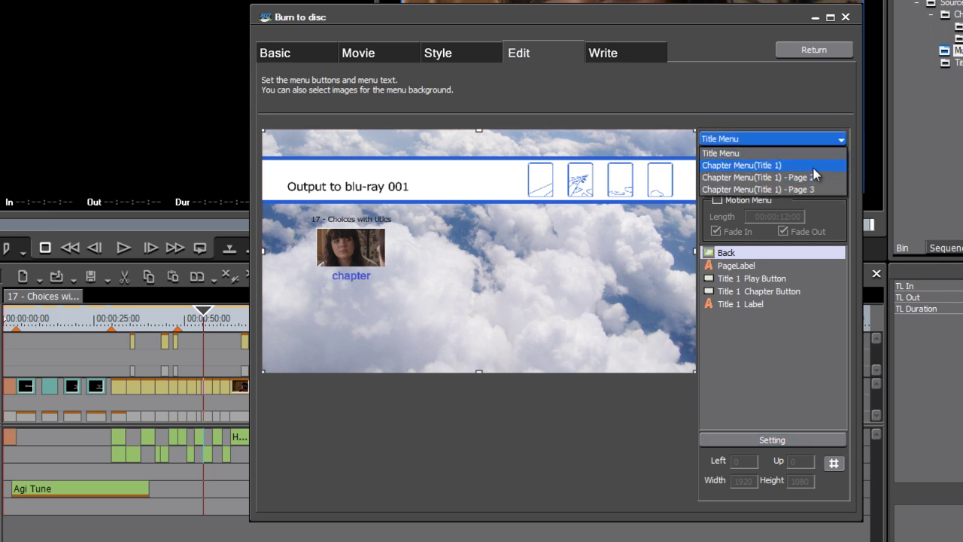
pyautogui.click(814, 166)
pyautogui.click(818, 138)
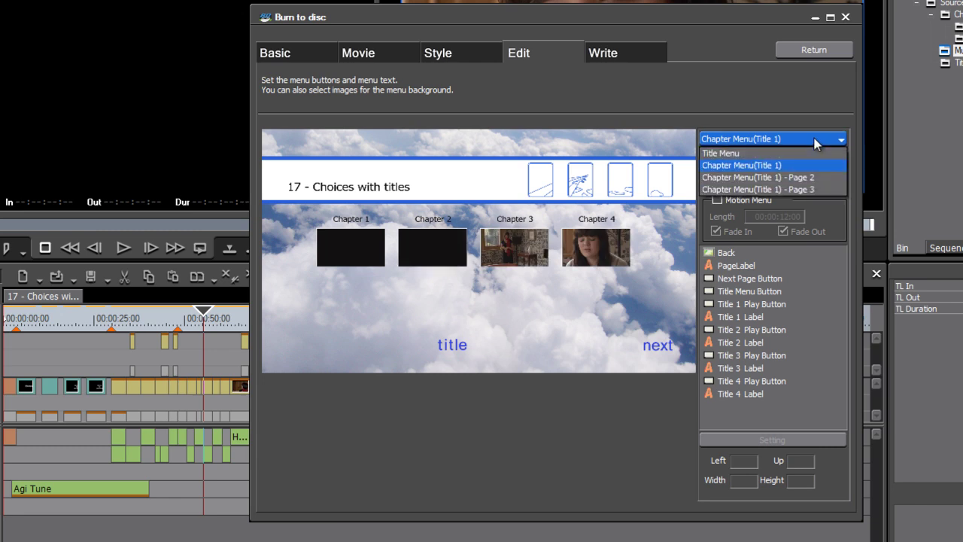
pyautogui.click(812, 178)
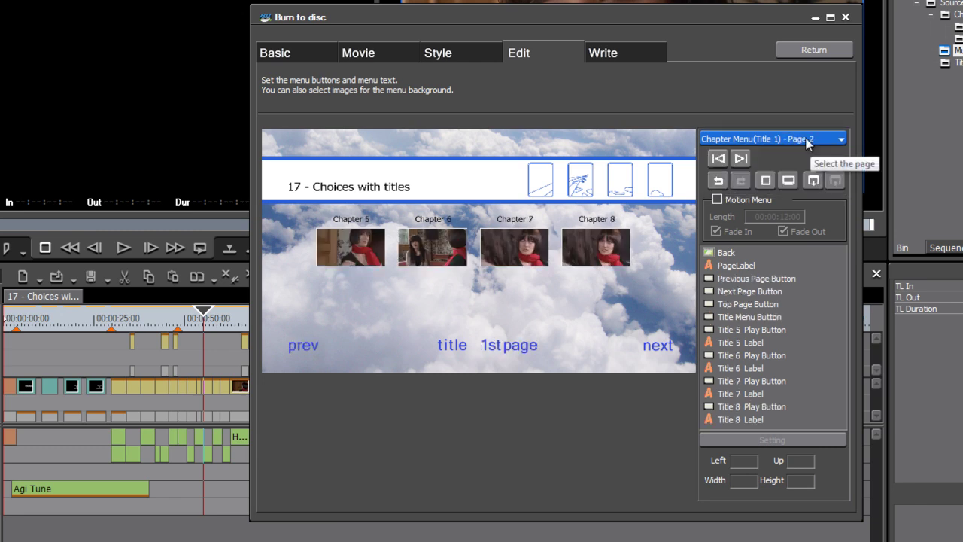
pyautogui.click(807, 140)
pyautogui.click(800, 190)
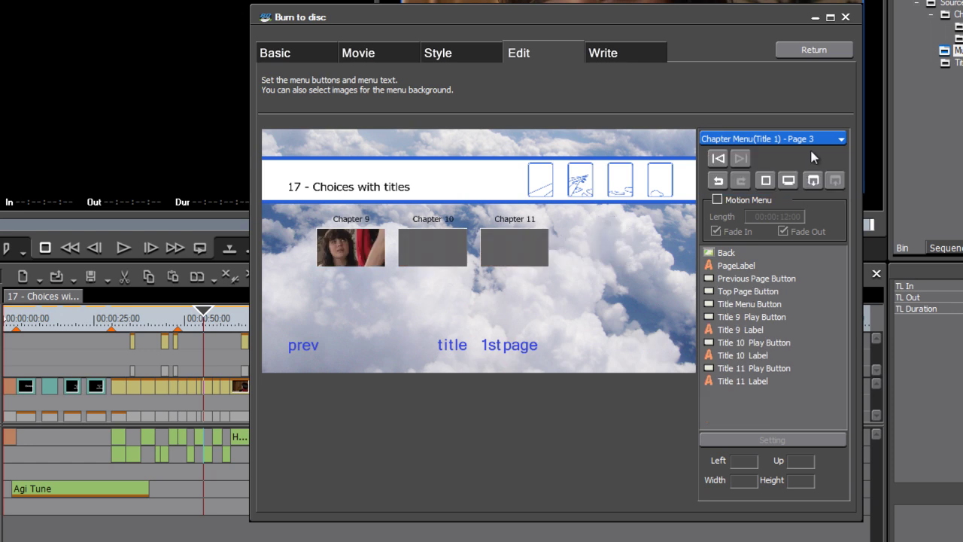
pyautogui.click(792, 139)
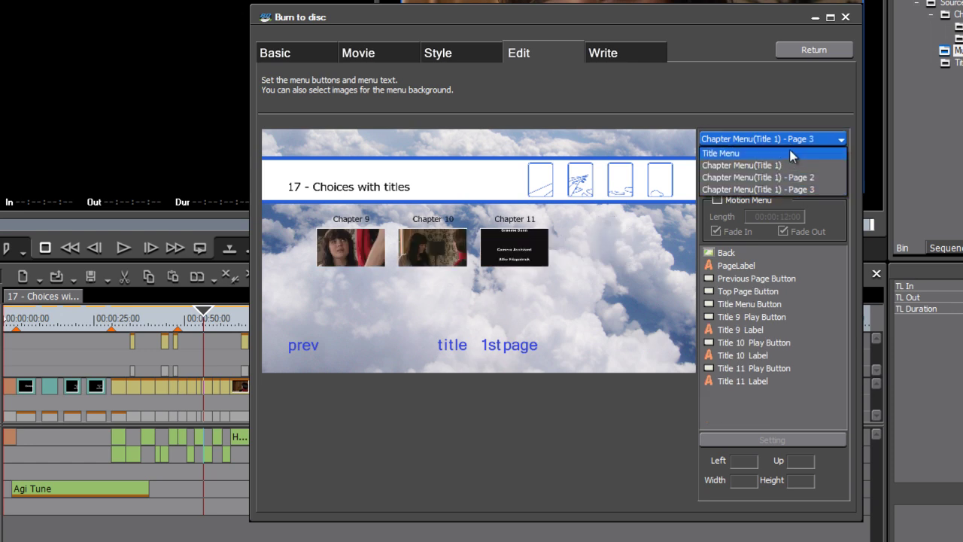
pyautogui.click(791, 153)
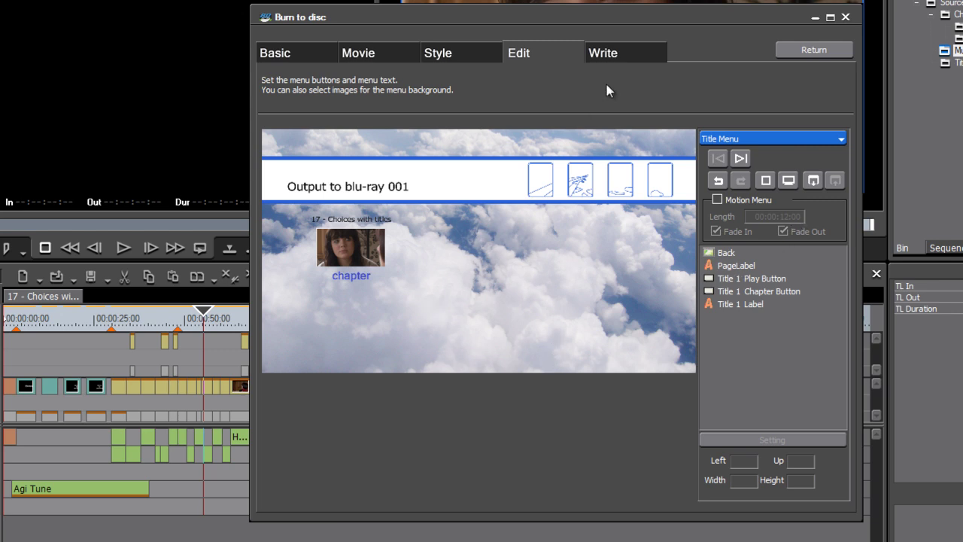
# Step: On the Write tab, select the VIDEO volume label and leave Enable Detailed Settings checked
pyautogui.click(606, 56)
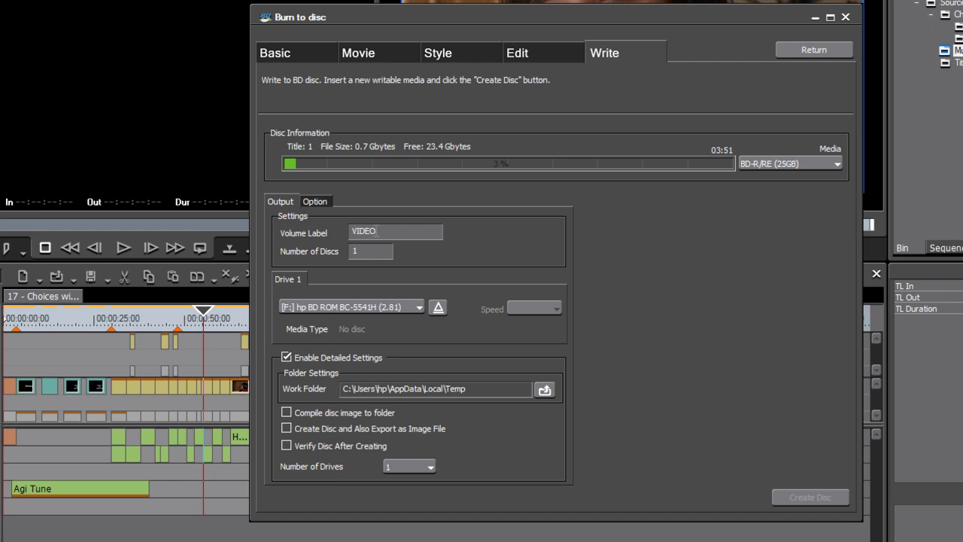
pyautogui.click(383, 231)
pyautogui.doubleClick(383, 231)
pyautogui.click(286, 358)
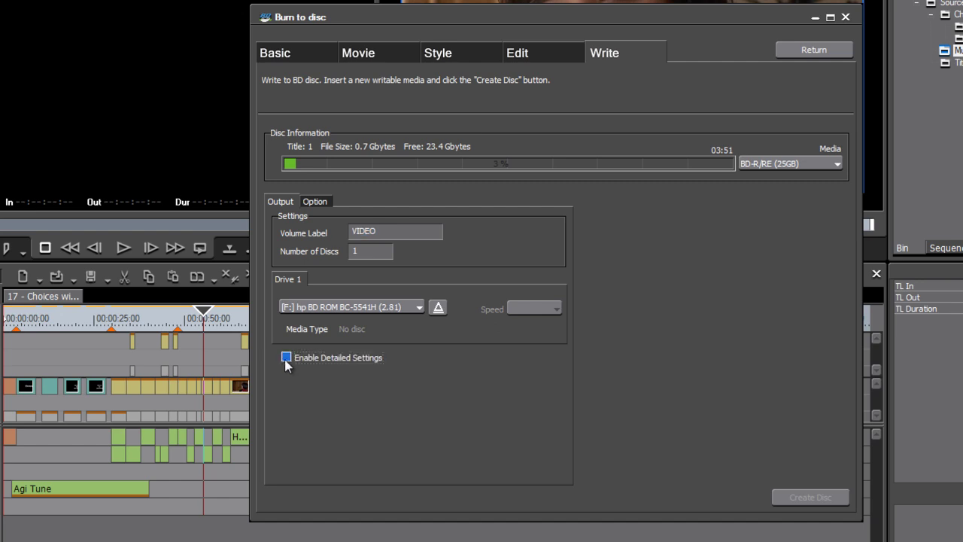
pyautogui.click(286, 357)
pyautogui.click(286, 357)
pyautogui.click(285, 357)
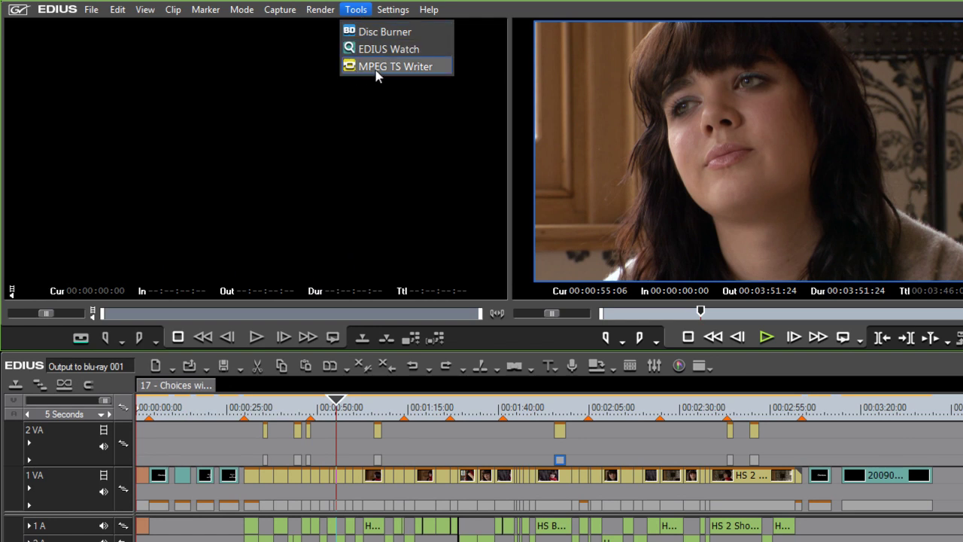
pyautogui.moveTo(395, 10)
pyautogui.moveTo(356, 10)
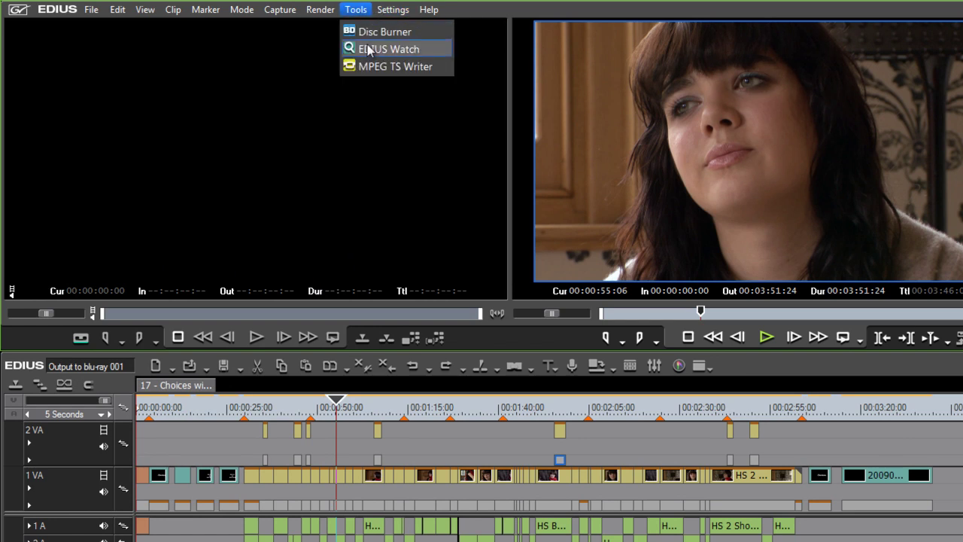
pyautogui.click(385, 31)
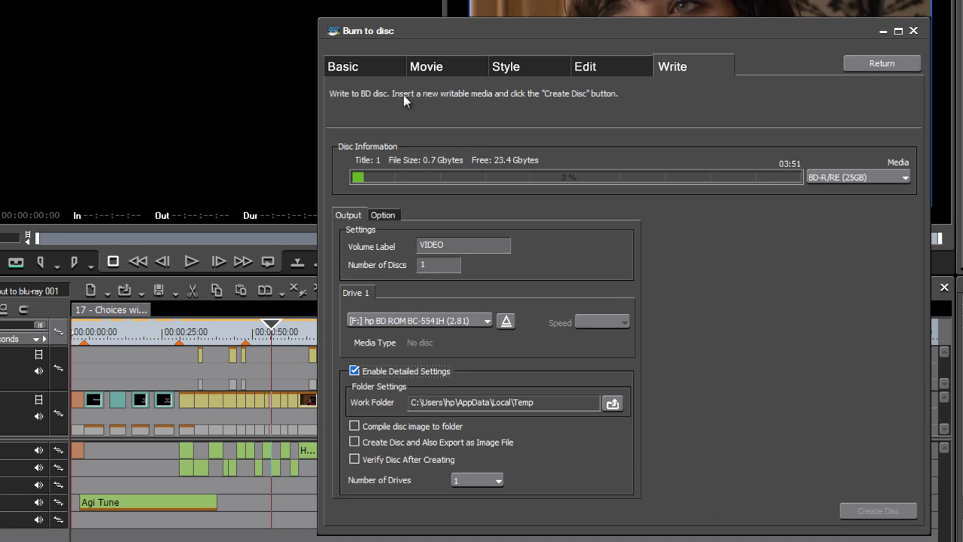
pyautogui.click(499, 66)
pyautogui.click(607, 66)
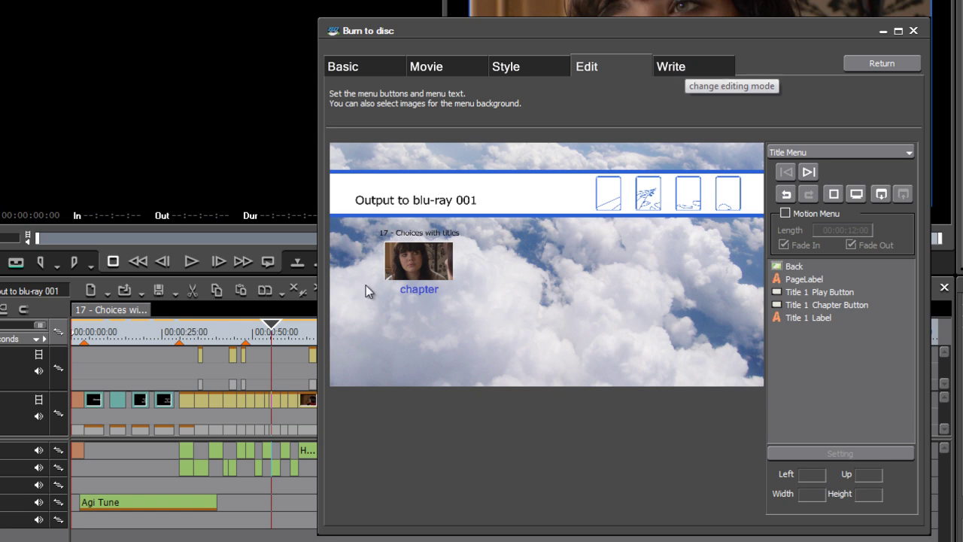
pyautogui.click(672, 64)
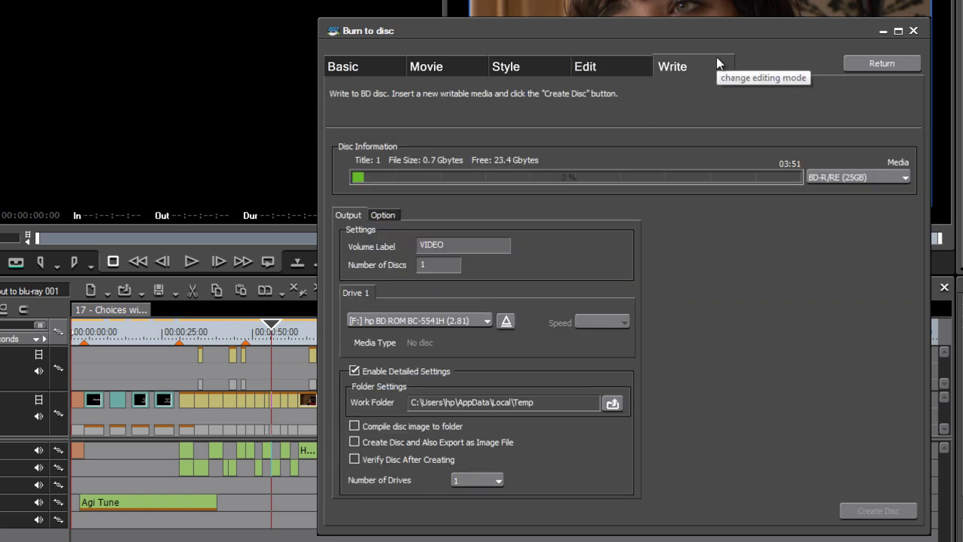